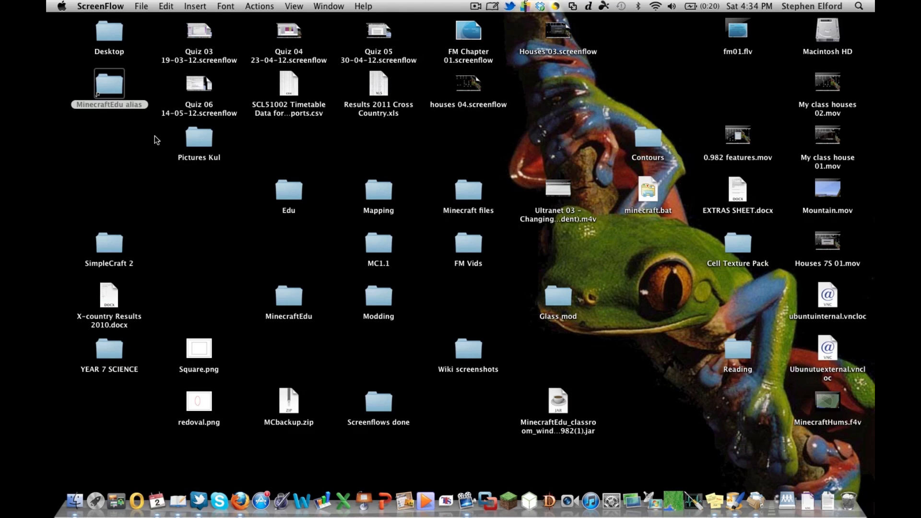
# Step: Browse MinecraftEdu's ServerTool worlds, tmpworld and cells3dtour folders, then close the window
pyautogui.doubleClick(115, 91)
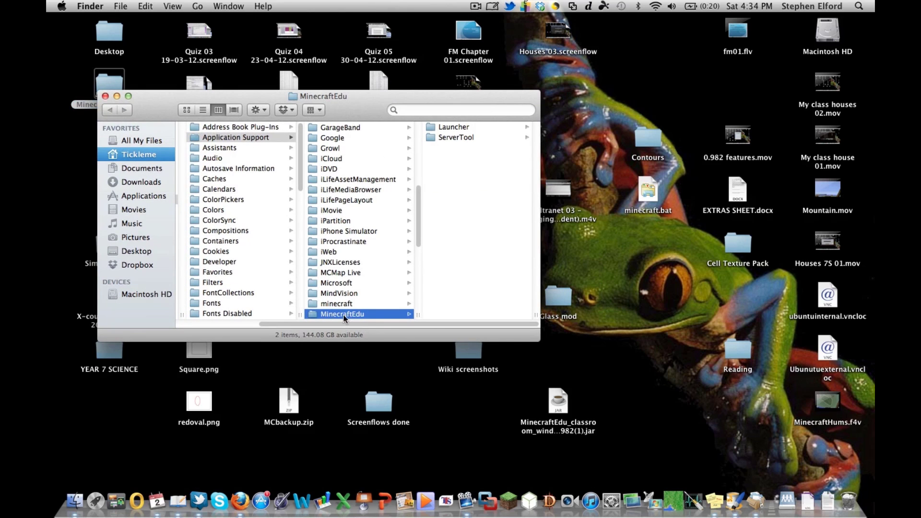
pyautogui.click(456, 139)
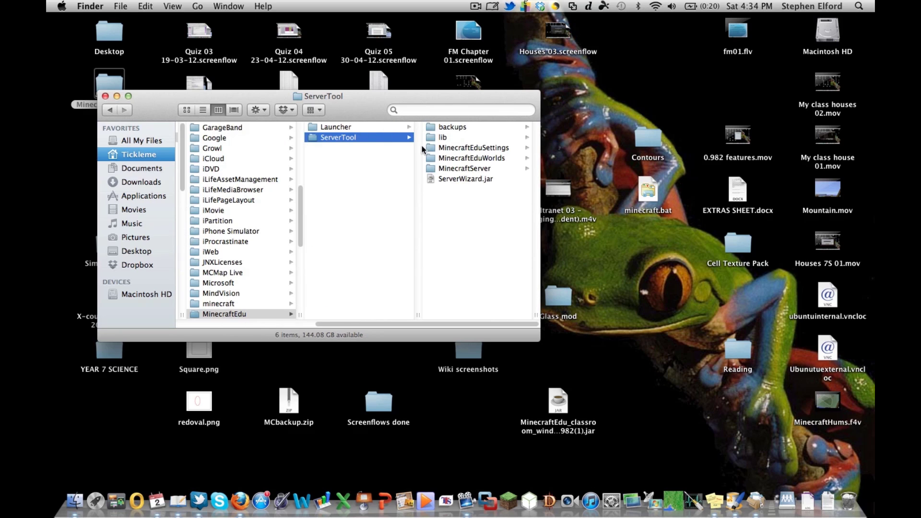
pyautogui.click(477, 159)
pyautogui.click(451, 179)
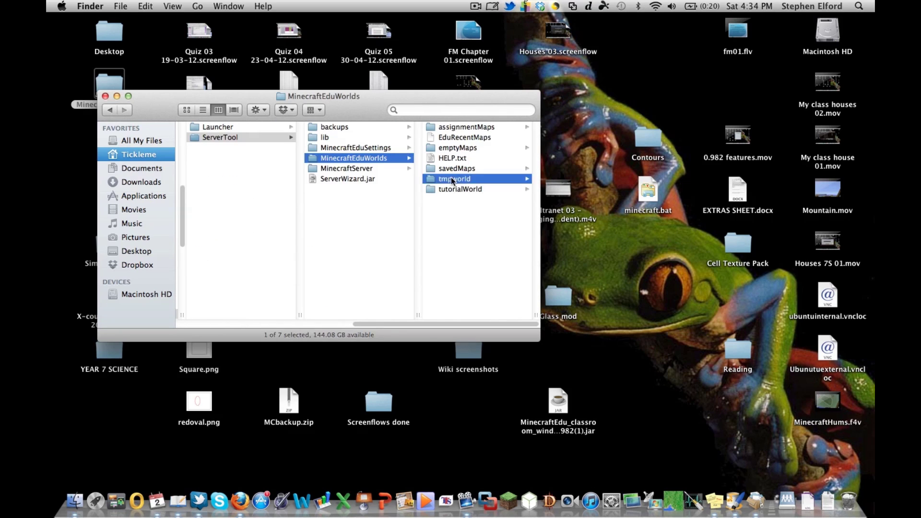
pyautogui.click(455, 219)
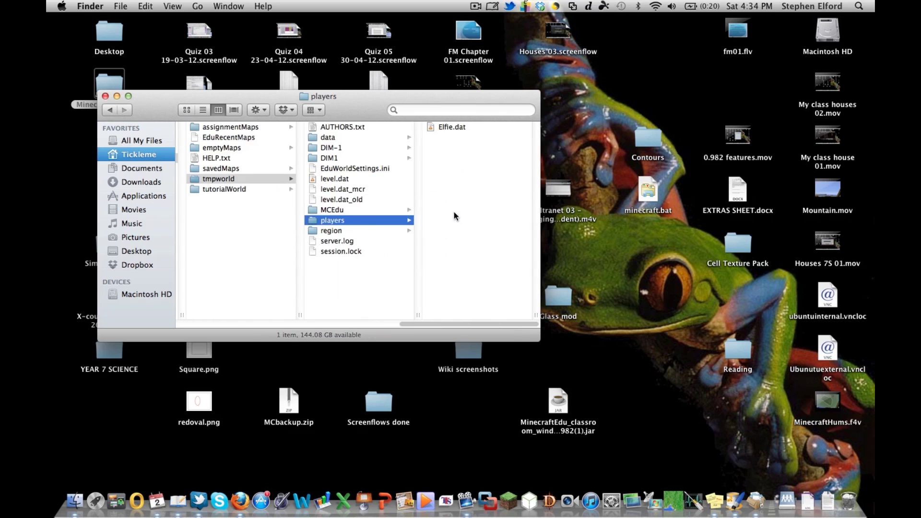
pyautogui.click(351, 210)
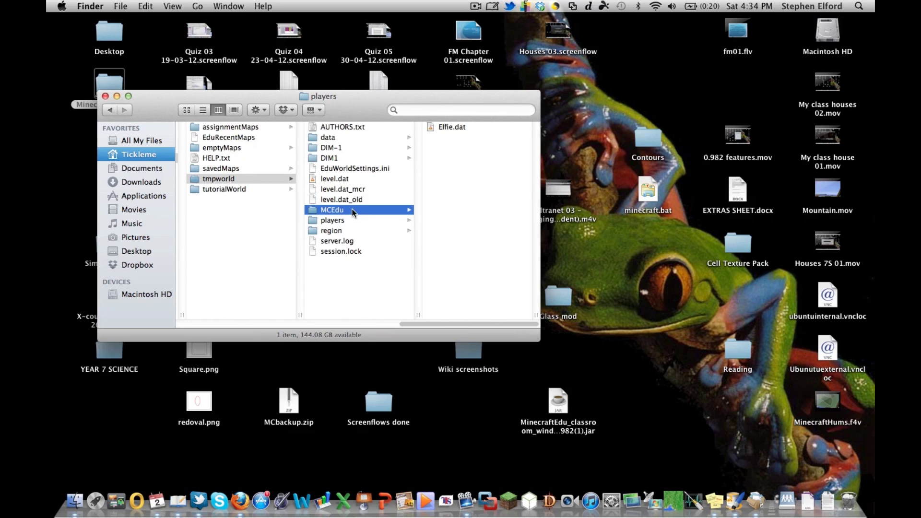
pyautogui.click(236, 169)
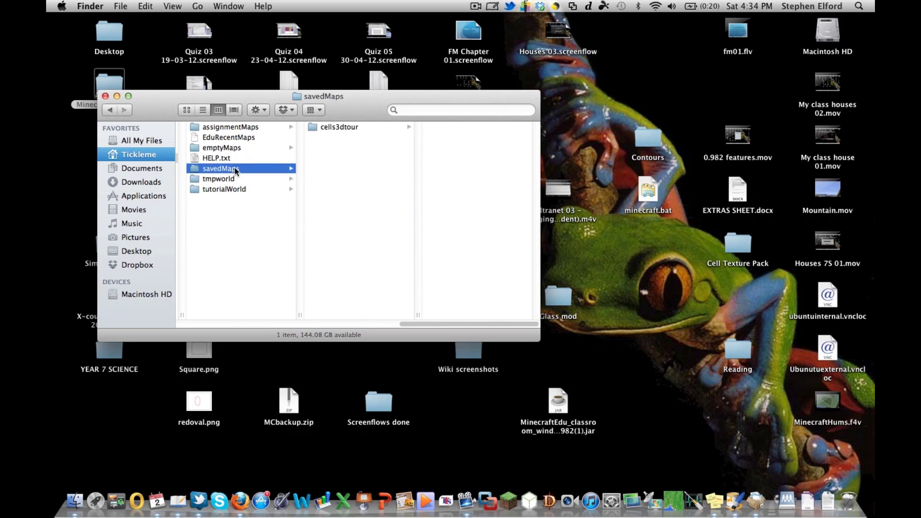
pyautogui.click(346, 127)
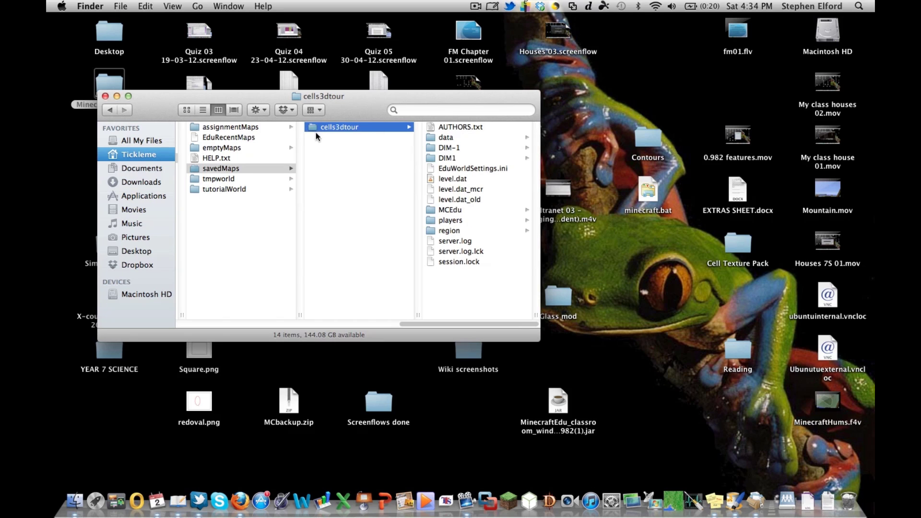
pyautogui.click(499, 210)
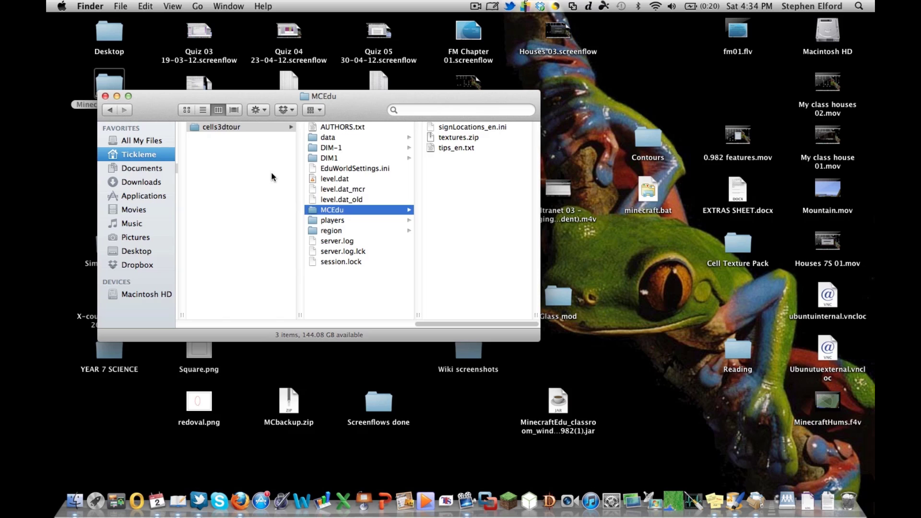
pyautogui.click(104, 96)
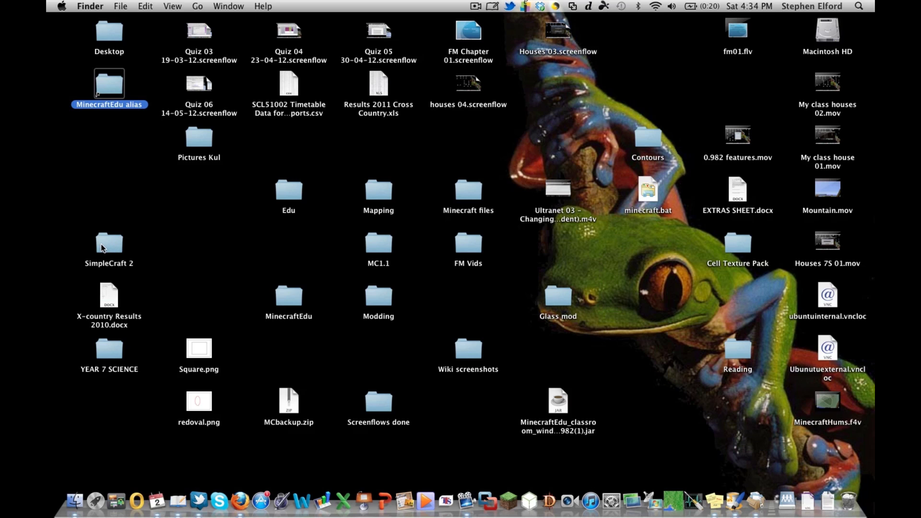
# Step: Reopen MinecraftEdu and select minecraftEdu.jar in the Launcher's jar folder
pyautogui.doubleClick(117, 85)
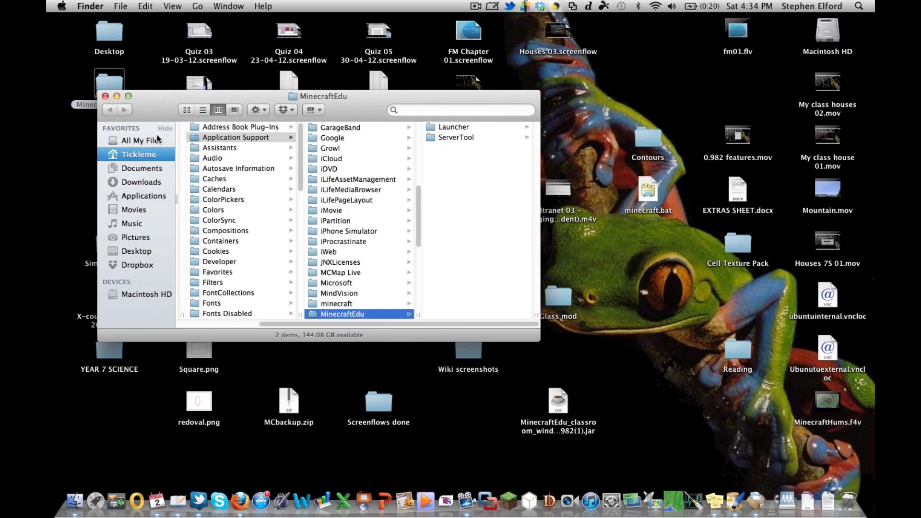
pyautogui.click(460, 137)
pyautogui.click(366, 127)
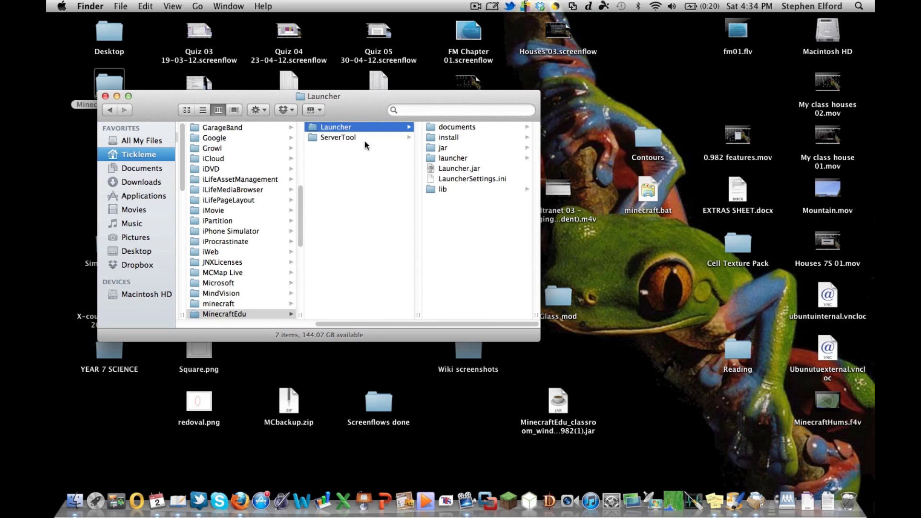
pyautogui.click(442, 148)
pyautogui.click(453, 149)
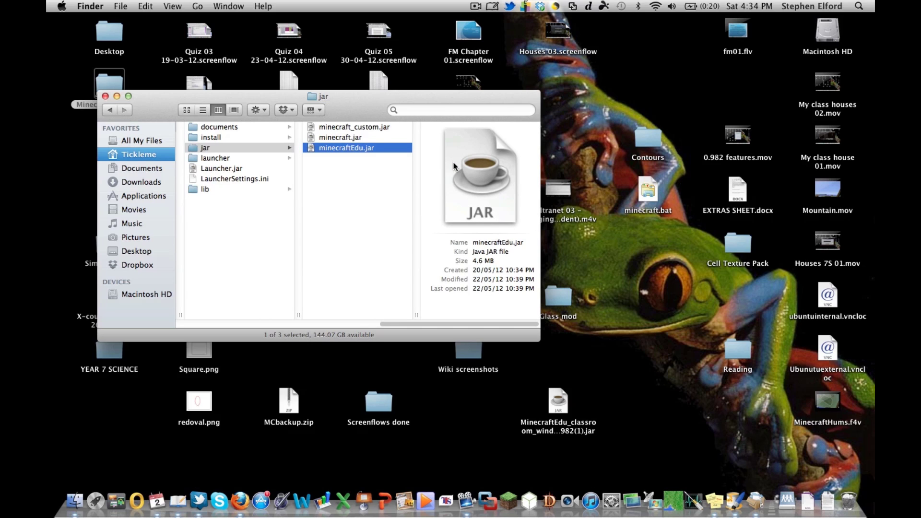
pyautogui.rightClick(339, 153)
# Step: Open minecraftEdu.jar in BetterZip, scroll through its 1686 items, and start extracting
pyautogui.moveTo(365, 166)
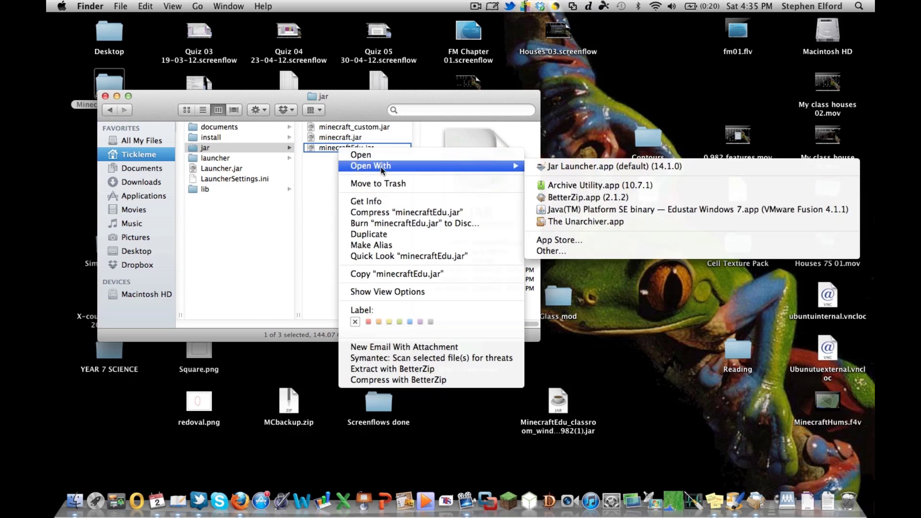
pyautogui.click(578, 198)
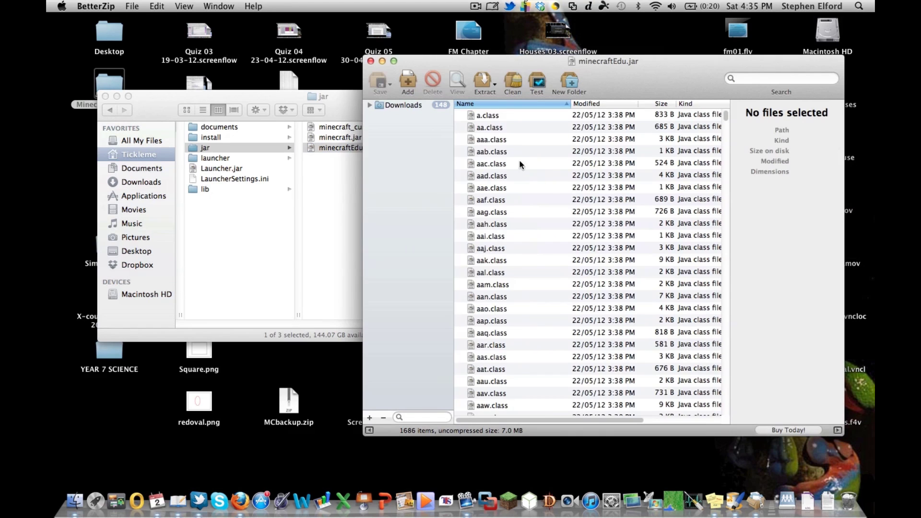
pyautogui.scroll(-15, 550, 203)
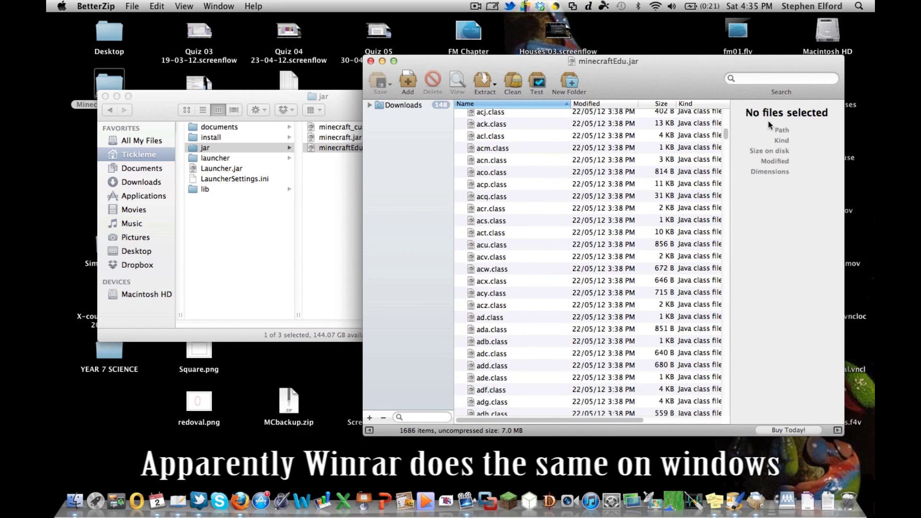
pyautogui.scroll(-20, 730, 136)
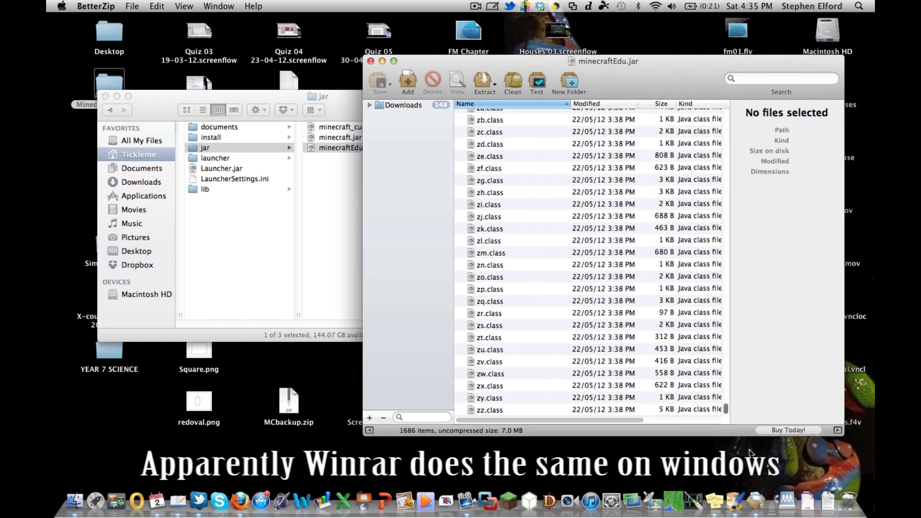
pyautogui.moveTo(726, 365); pyautogui.dragTo(724, 113)
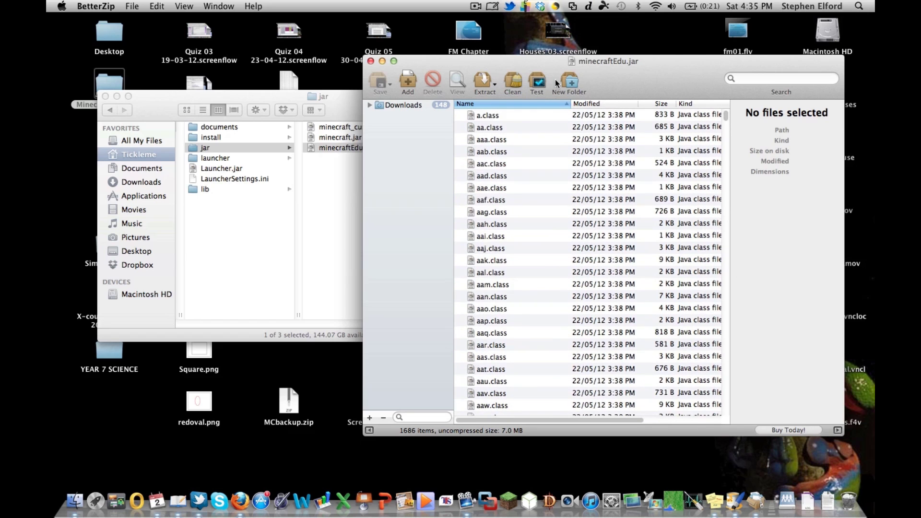
pyautogui.click(496, 83)
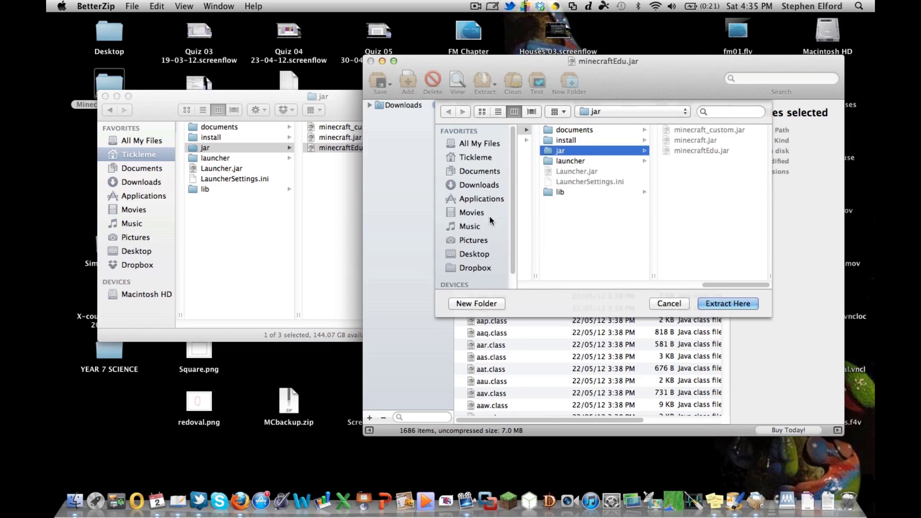
# Step: Extract the archive into a new Desktop folder named 'Texture Tutorial'
pyautogui.click(475, 254)
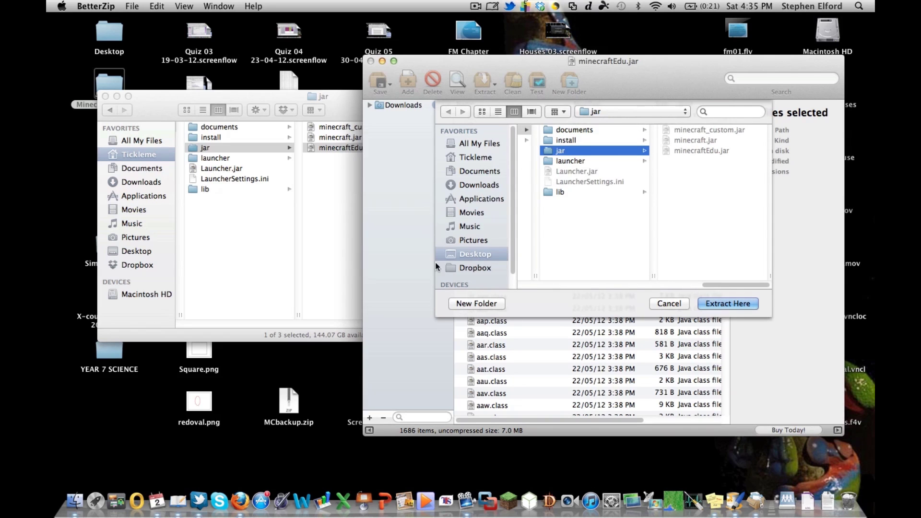
pyautogui.click(483, 255)
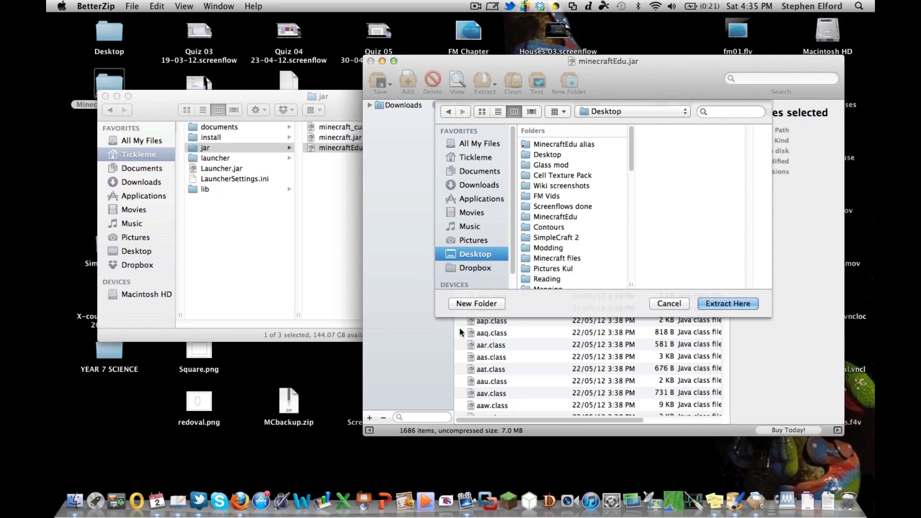
pyautogui.click(475, 305)
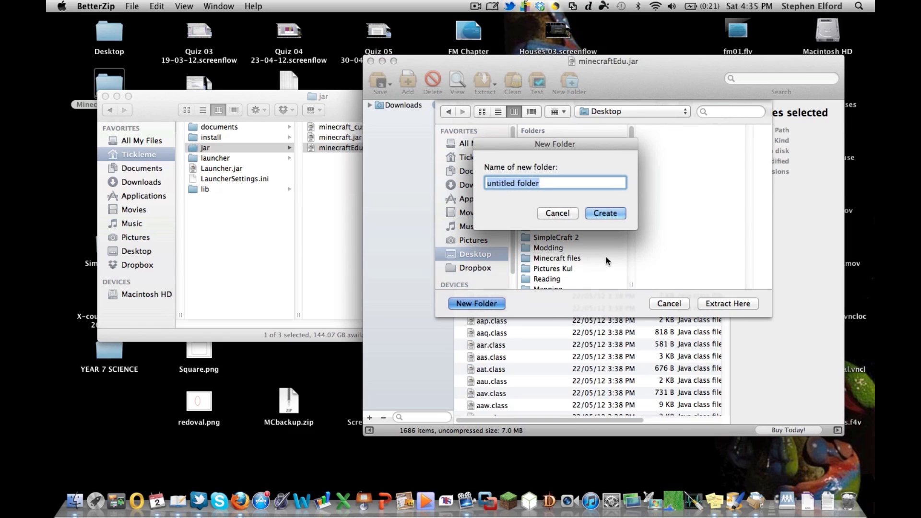
pyautogui.write('t')
pyautogui.press('BackSpace')
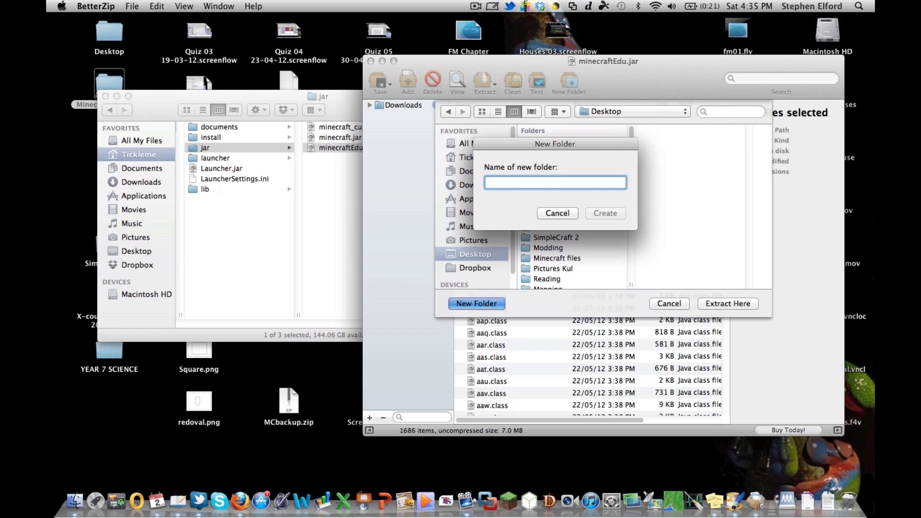
pyautogui.write('Texture Tutorial')
pyautogui.press('Return')
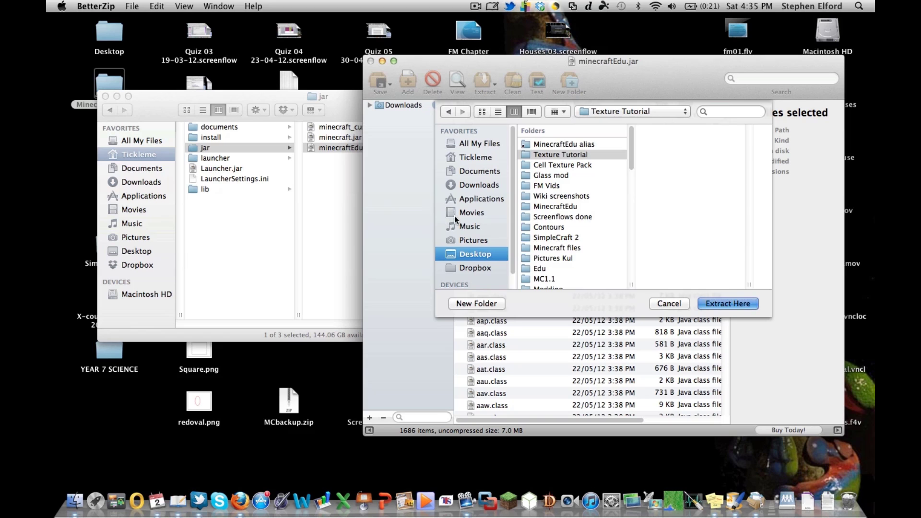
pyautogui.click(727, 304)
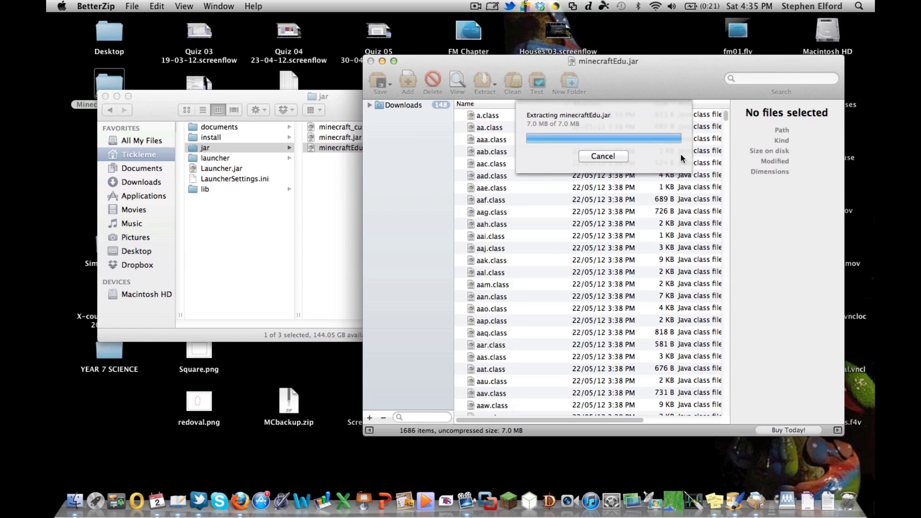
# Step: Close the archive and open the extracted minecraftEdu folder inside Texture Tutorial
pyautogui.click(371, 61)
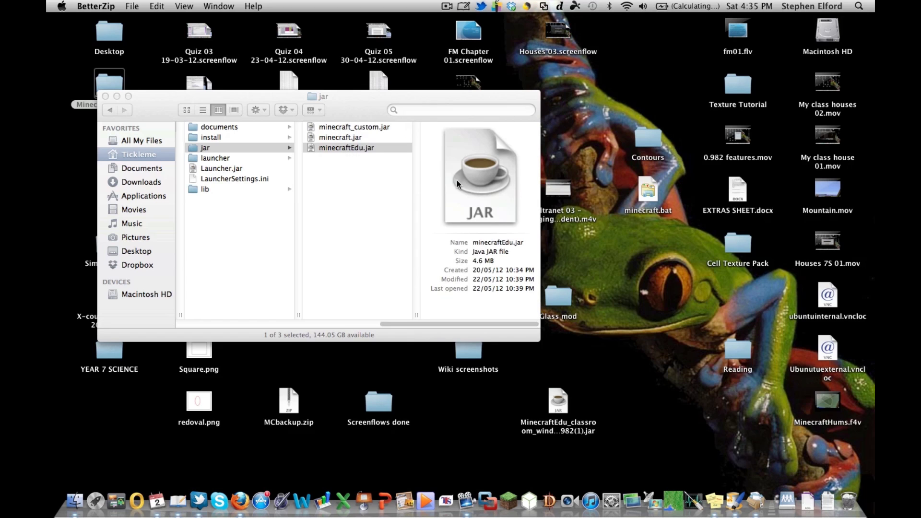
pyautogui.moveTo(735, 93); pyautogui.dragTo(645, 299)
pyautogui.doubleClick(647, 297)
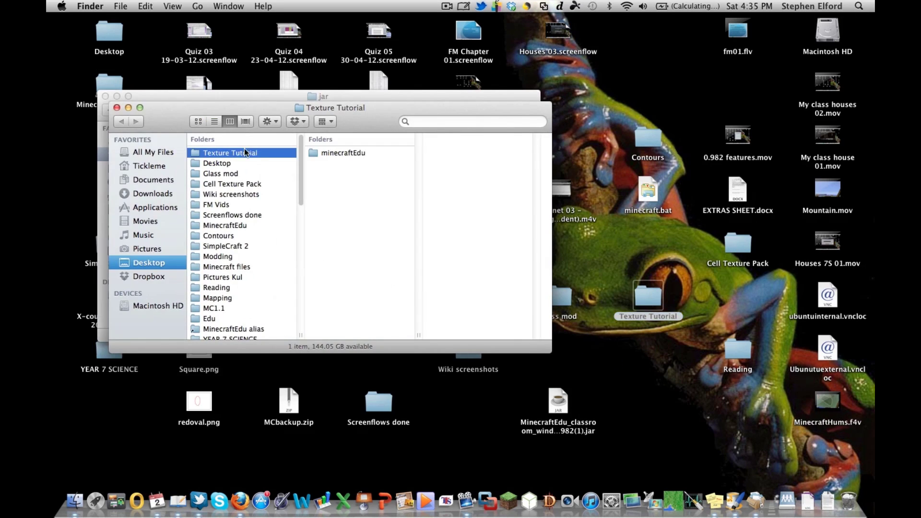
pyautogui.click(408, 150)
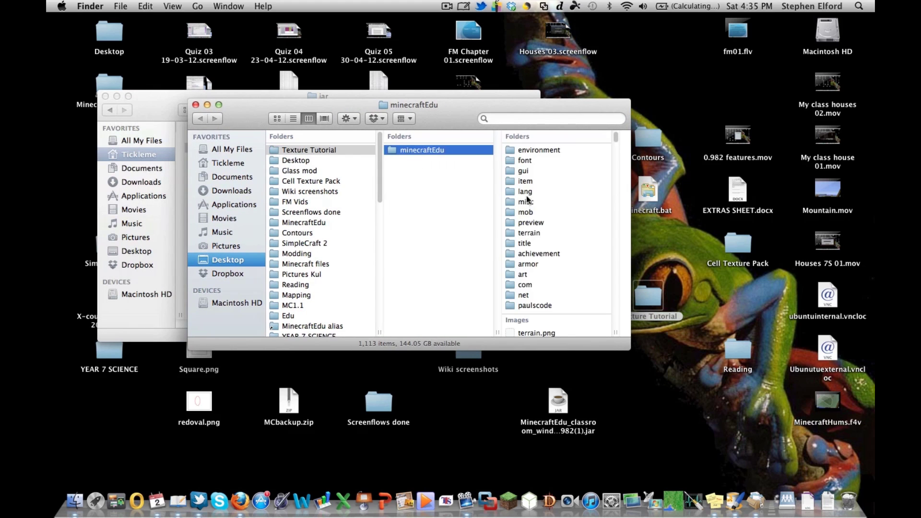
pyautogui.scroll(-5, 557, 262)
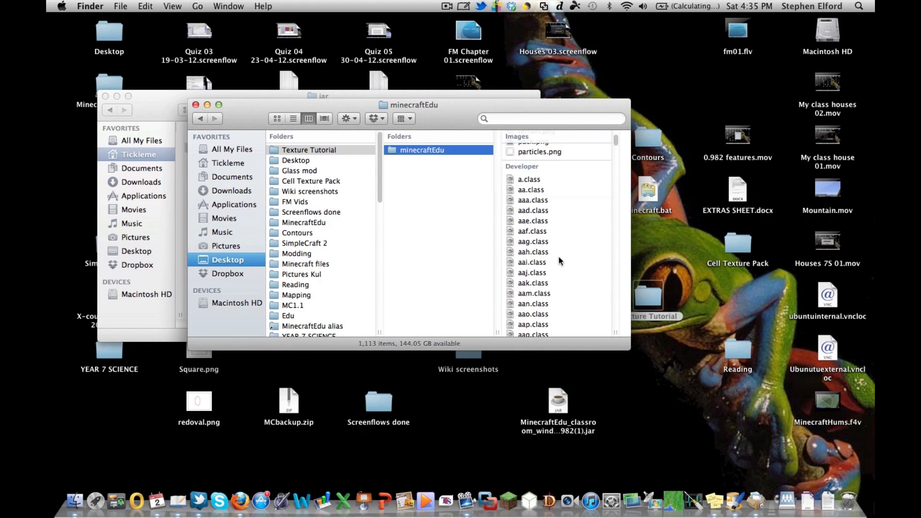
pyautogui.scroll(-10, 624, 189)
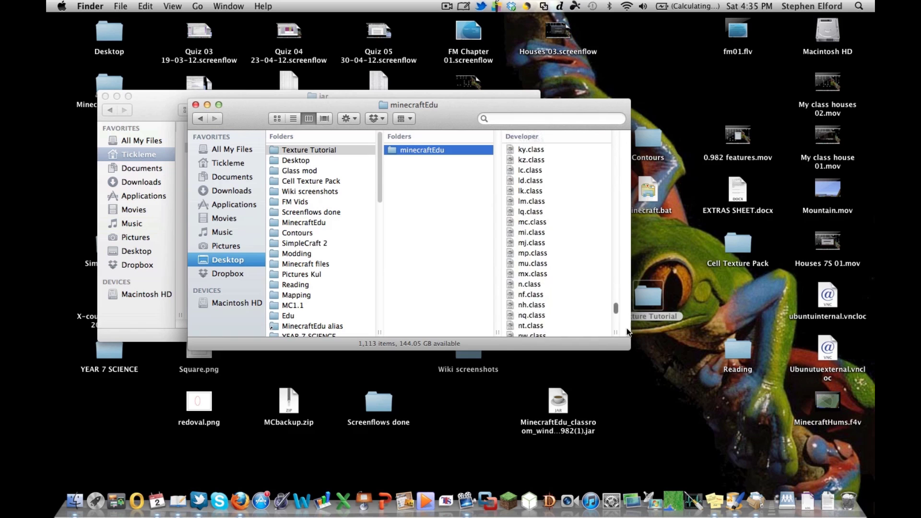
pyautogui.scroll(15, 623, 179)
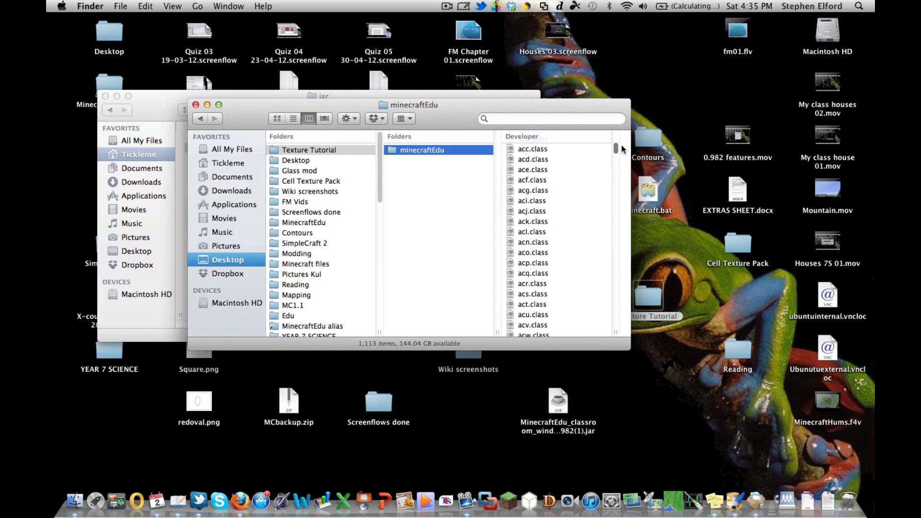
pyautogui.scroll(-2, 556, 302)
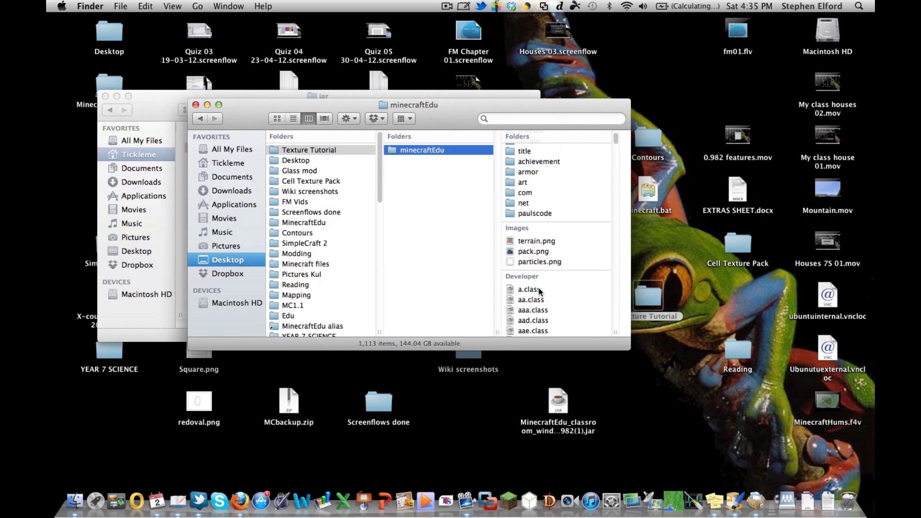
# Step: Select all files from a.class through pack.txt
pyautogui.click(534, 289)
pyautogui.scroll(-15, 454, 301)
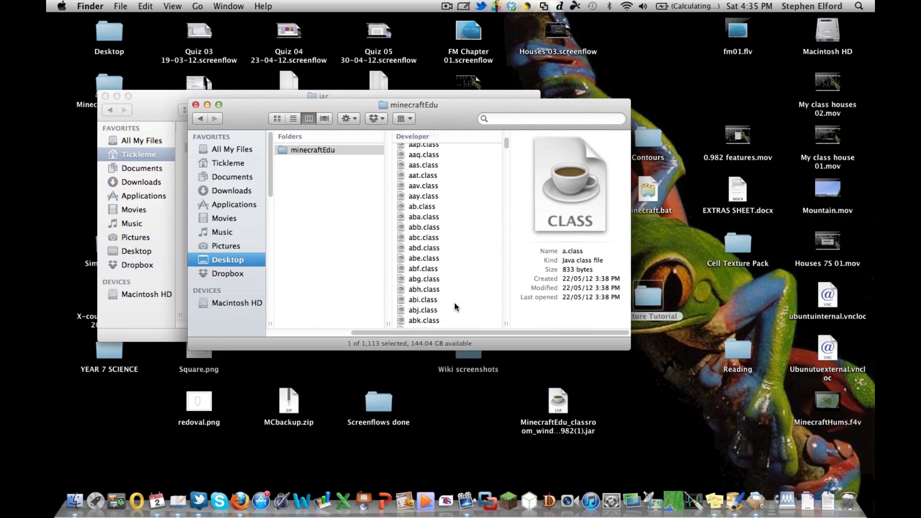
pyautogui.scroll(-10, 450, 318)
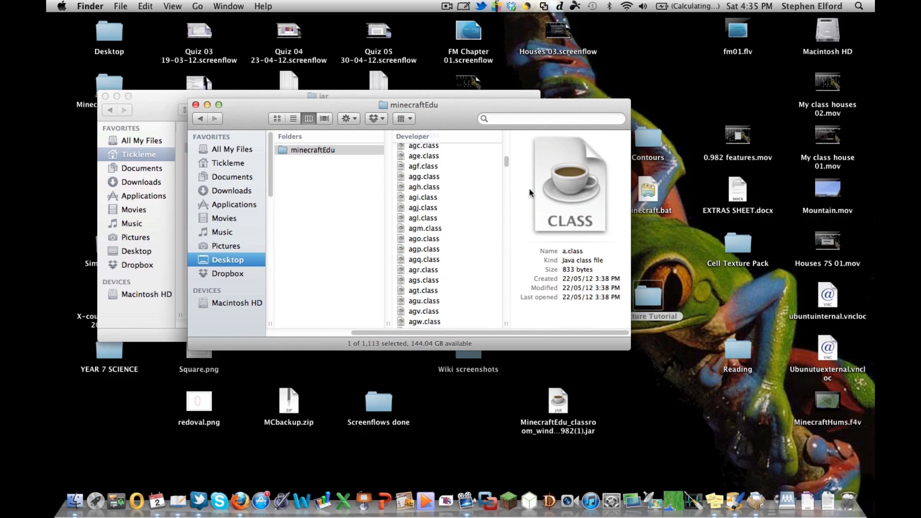
pyautogui.moveTo(507, 162); pyautogui.dragTo(501, 350)
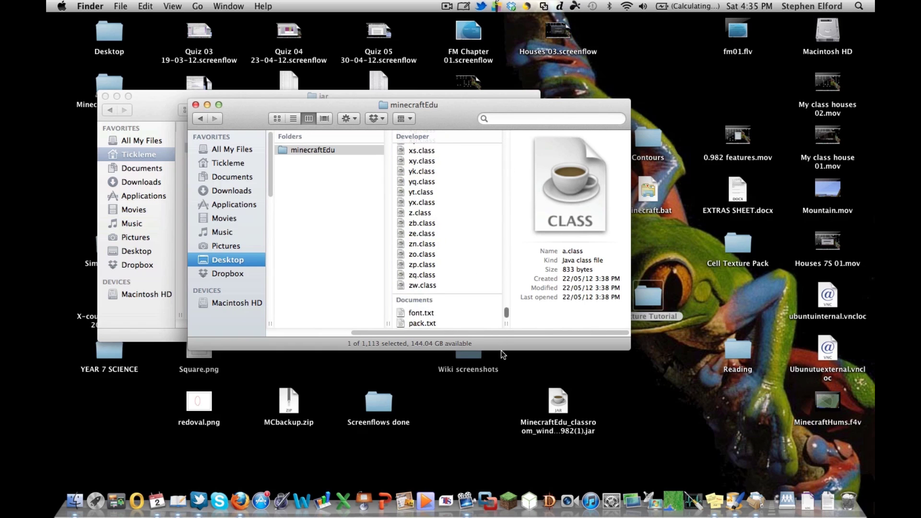
pyautogui.keyDown('shift'); pyautogui.click(420, 324); pyautogui.keyUp('shift')
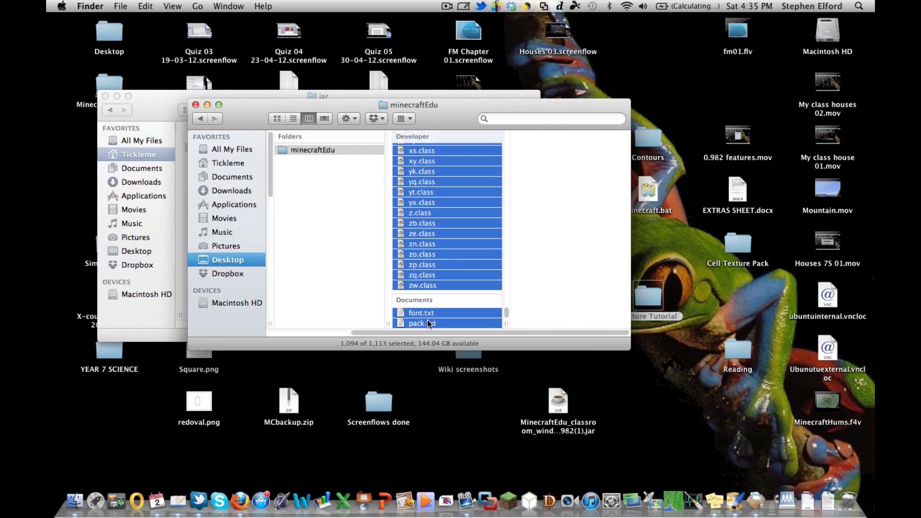
# Step: Trash the 1,094 selected class and text files, then view the terrain folder
pyautogui.rightClick(428, 321)
pyautogui.click(464, 329)
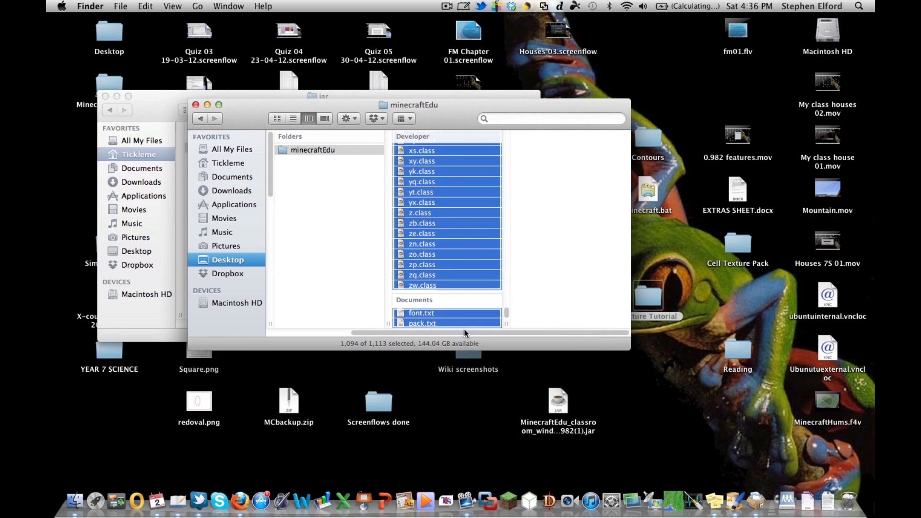
pyautogui.rightClick(454, 324)
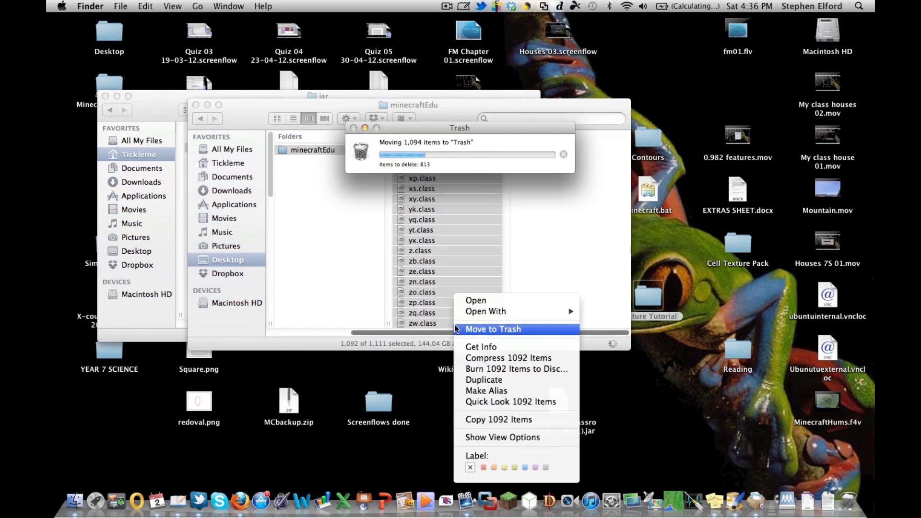
pyautogui.click(540, 264)
pyautogui.scroll(3, 456, 296)
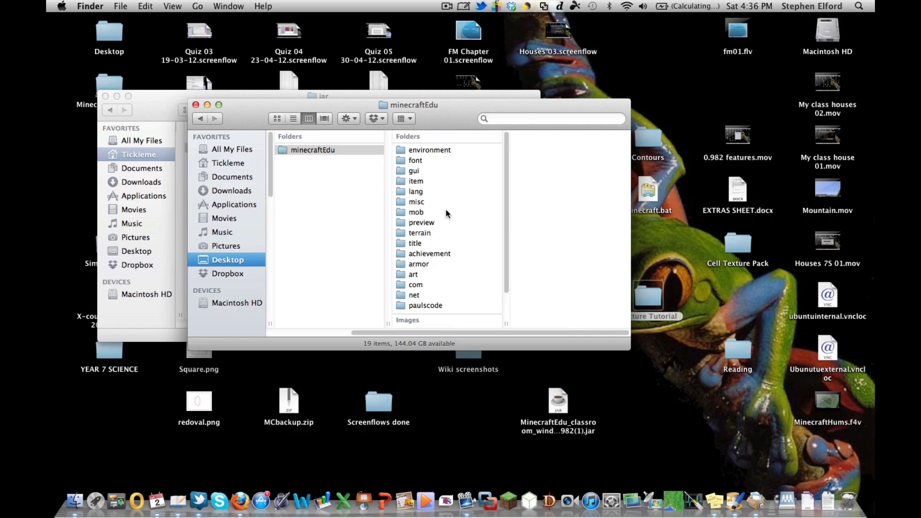
pyautogui.click(426, 234)
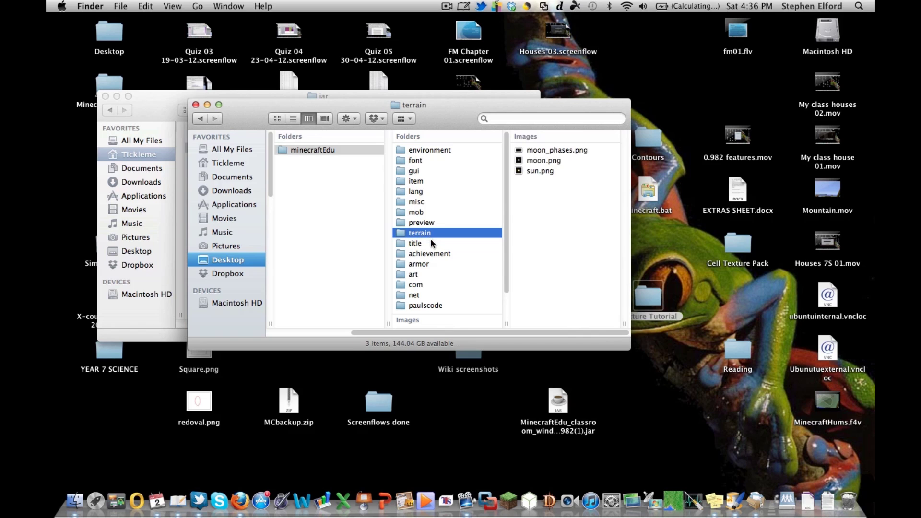
# Step: Browse the environment, font (glyph_00.png), gui and mob texture folders
pyautogui.click(431, 151)
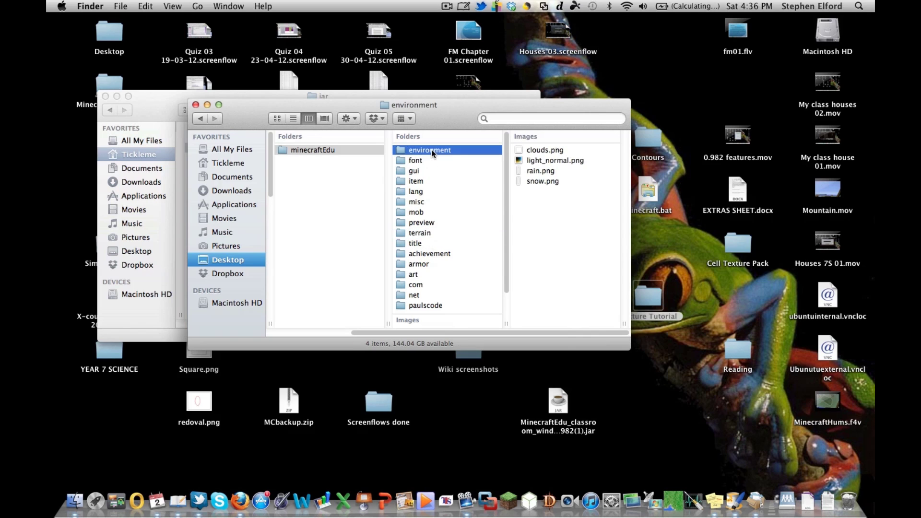
pyautogui.click(420, 161)
pyautogui.click(534, 171)
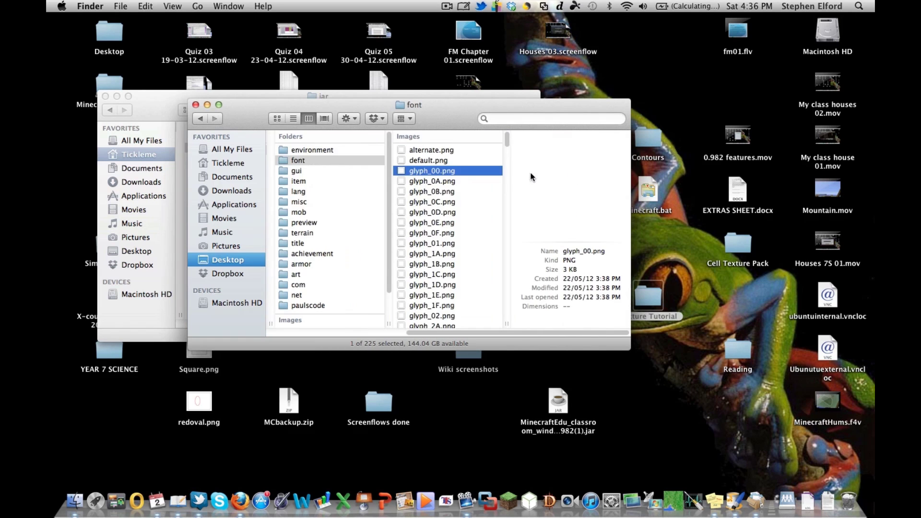
pyautogui.click(298, 173)
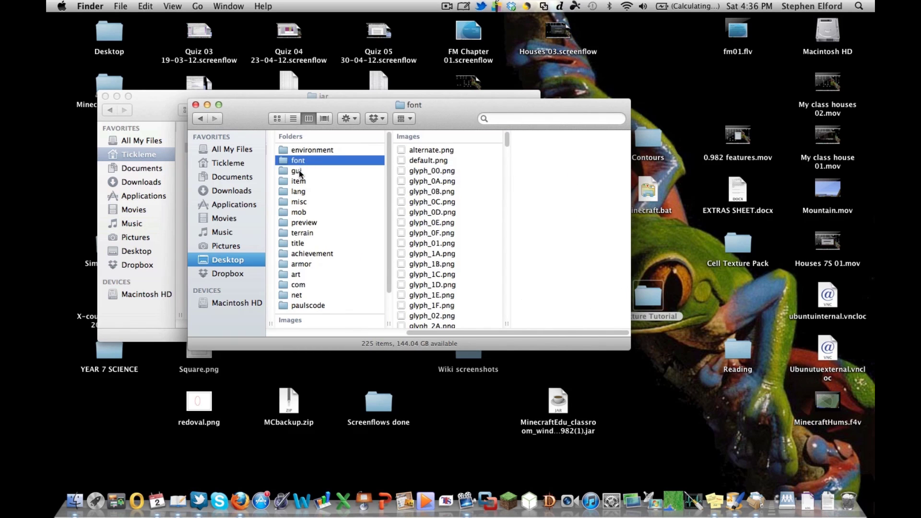
pyautogui.scroll(-10, 431, 230)
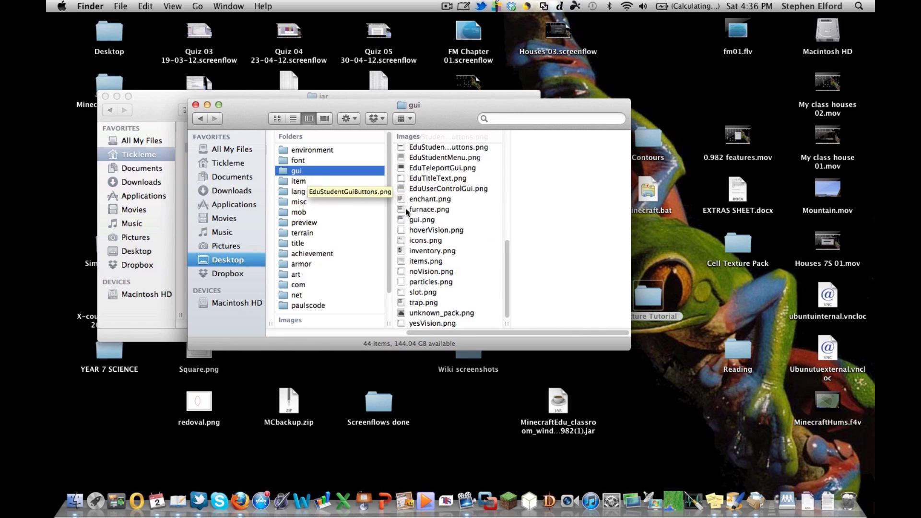
pyautogui.scroll(4, 412, 211)
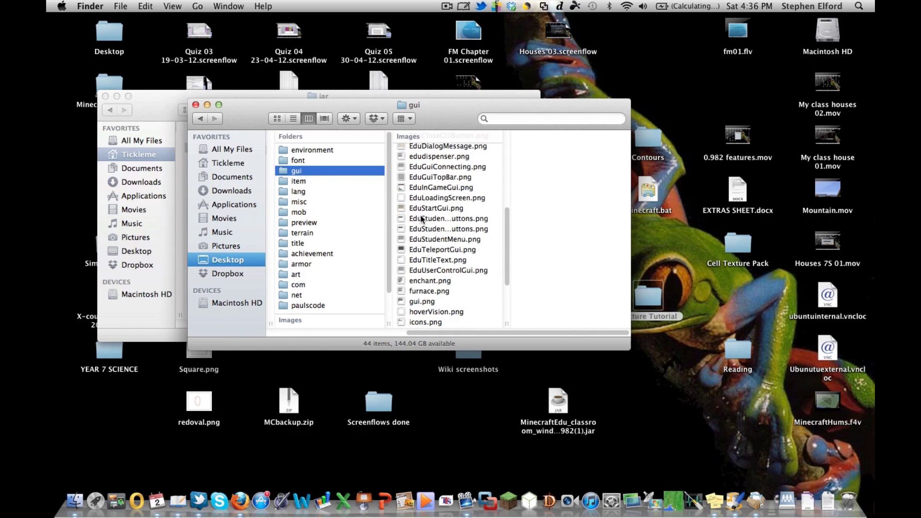
pyautogui.click(299, 212)
pyautogui.scroll(-5, 431, 221)
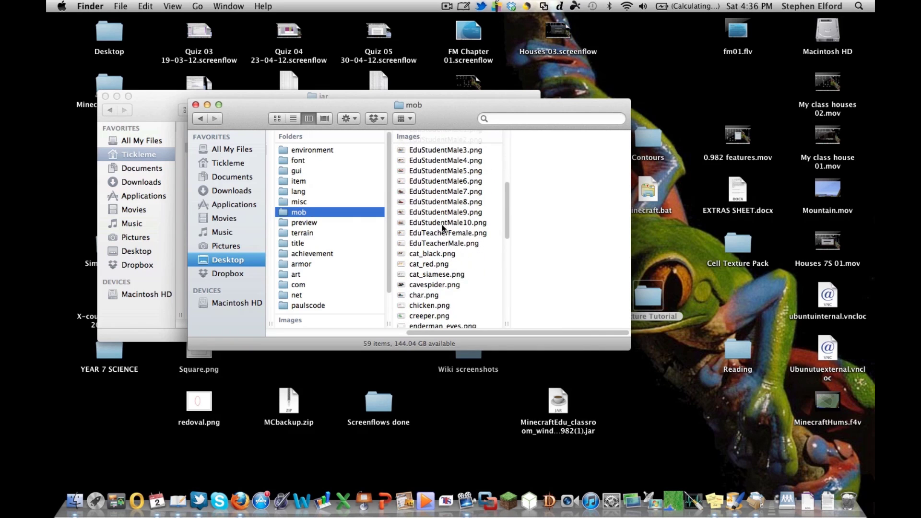
# Step: Preview EduTeacherMale and EduStudentMale10 down to 6 skins, then select terrain.png
pyautogui.click(440, 243)
pyautogui.press('space')
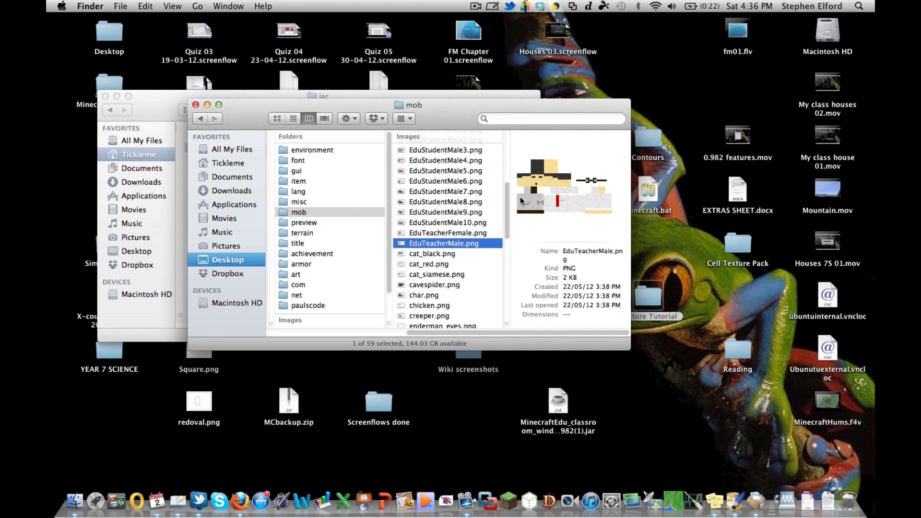
pyautogui.click(455, 222)
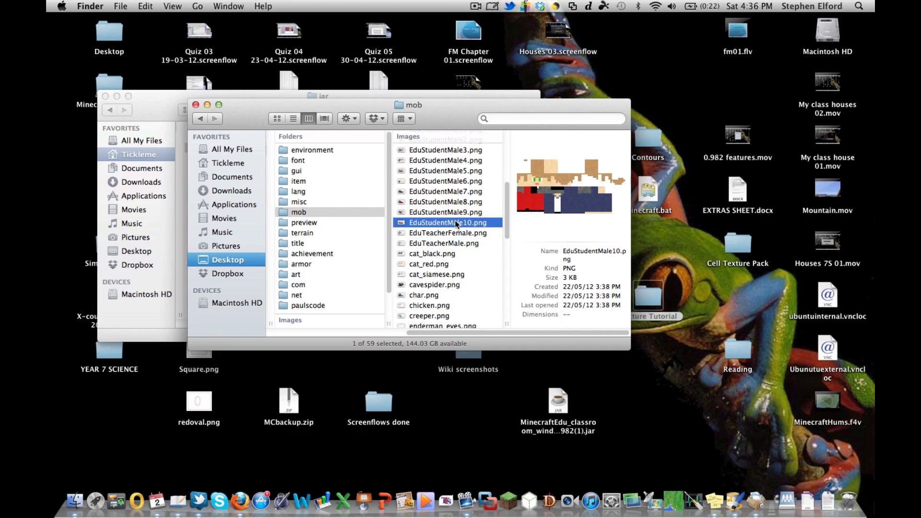
pyautogui.press('Up')
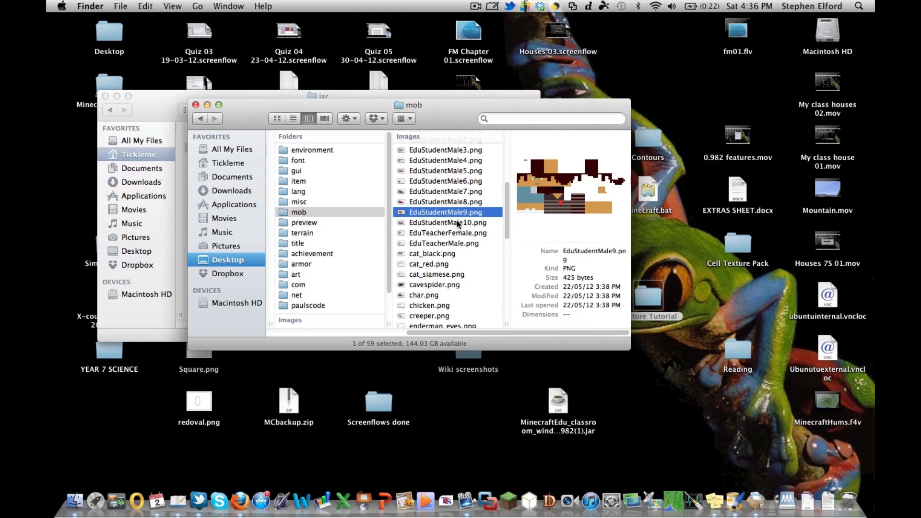
pyautogui.press('Up')
pyautogui.press('Up')
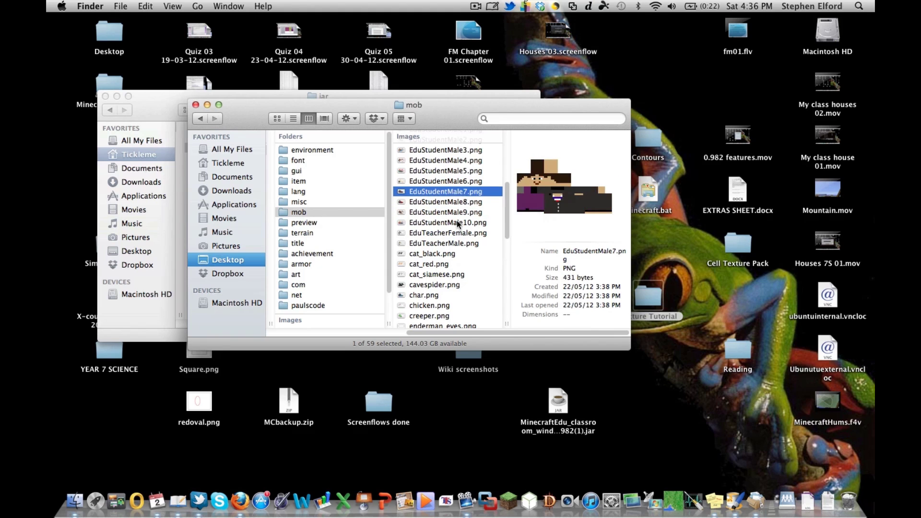
pyautogui.press('Up')
pyautogui.press('Up')
pyautogui.press('Down')
pyautogui.press('Down')
pyautogui.press('Up')
pyautogui.press('Up')
pyautogui.press('Up')
pyautogui.press('Up')
pyautogui.press('Up')
pyautogui.press('Up')
pyautogui.press('Down')
pyautogui.press('Down')
pyautogui.press('Down')
pyautogui.press('Down')
pyautogui.press('Down')
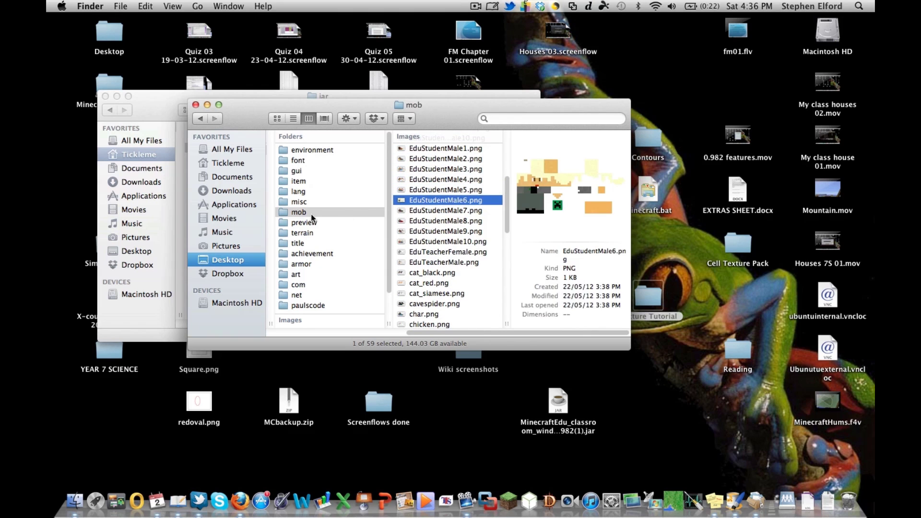
pyautogui.scroll(-3, 341, 262)
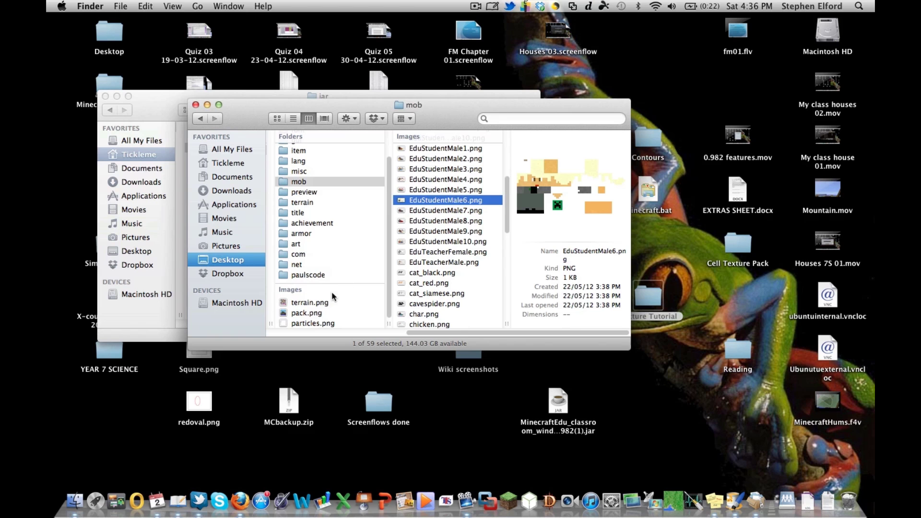
pyautogui.click(310, 303)
# Step: Open terrain.png in Paintbrush at 800%, enlarge its window, and close the Colors panel
pyautogui.doubleClick(309, 302)
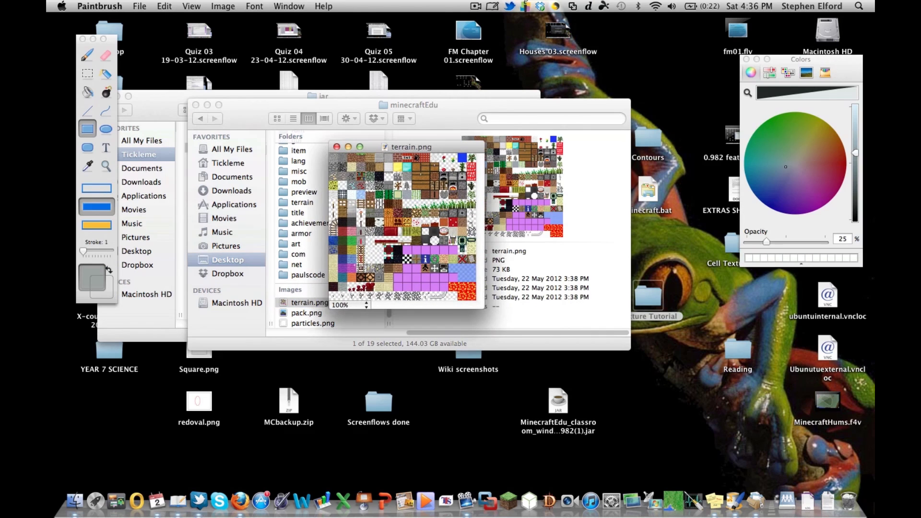
pyautogui.click(366, 307)
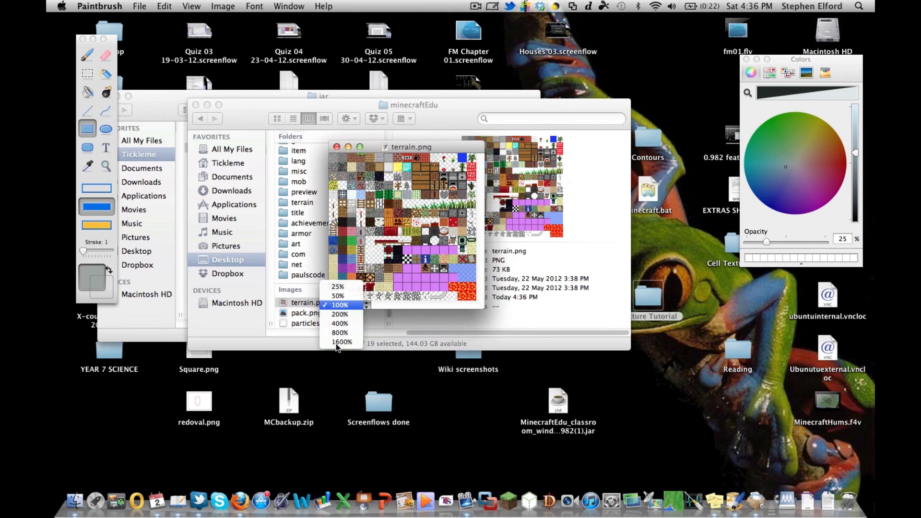
pyautogui.click(343, 340)
pyautogui.moveTo(392, 149); pyautogui.dragTo(188, 25)
pyautogui.moveTo(280, 184); pyautogui.dragTo(850, 486)
pyautogui.scroll(-5, 528, 259)
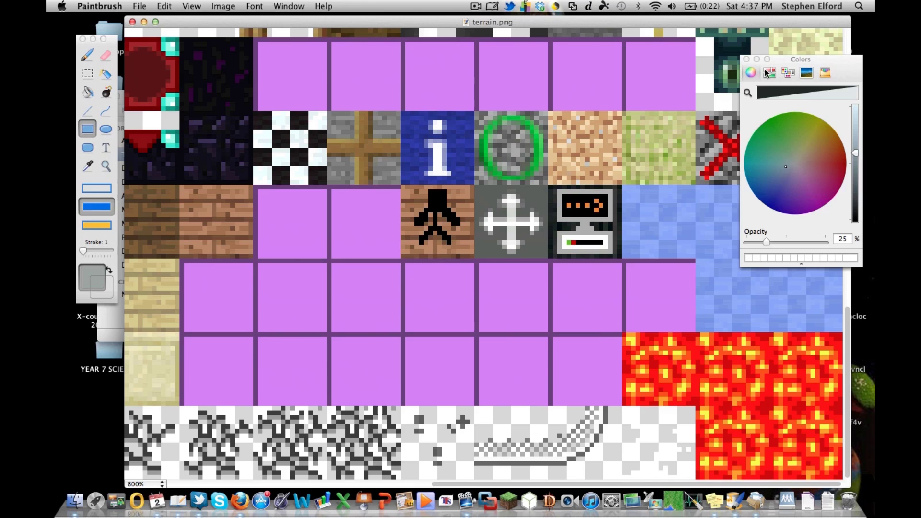
pyautogui.click(746, 59)
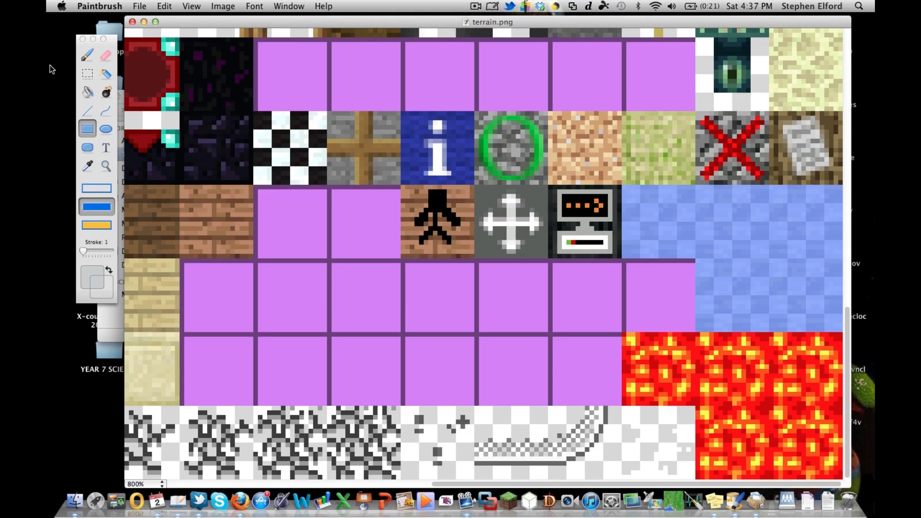
pyautogui.moveTo(110, 46); pyautogui.dragTo(161, 56)
pyautogui.doubleClick(94, 262)
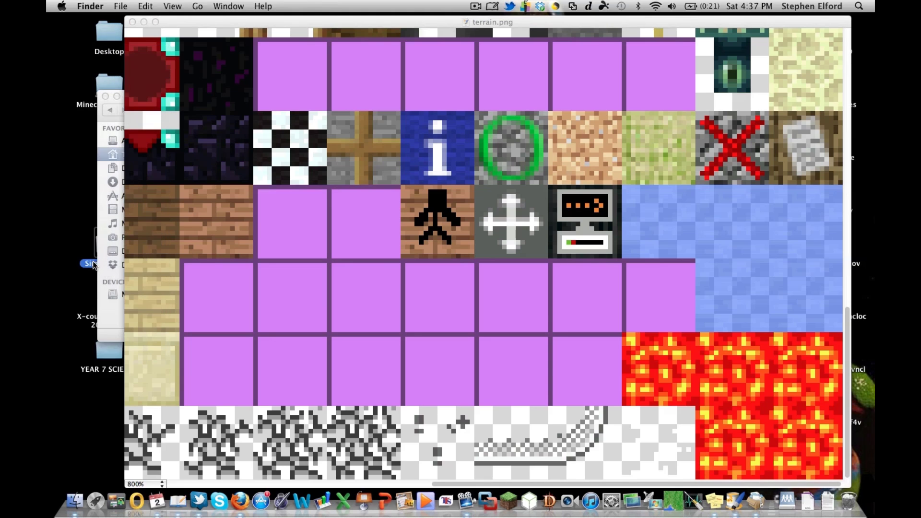
# Step: Open SimpleCraft 2's terrain.png at 400% and position its window on the left
pyautogui.doubleClick(429, 314)
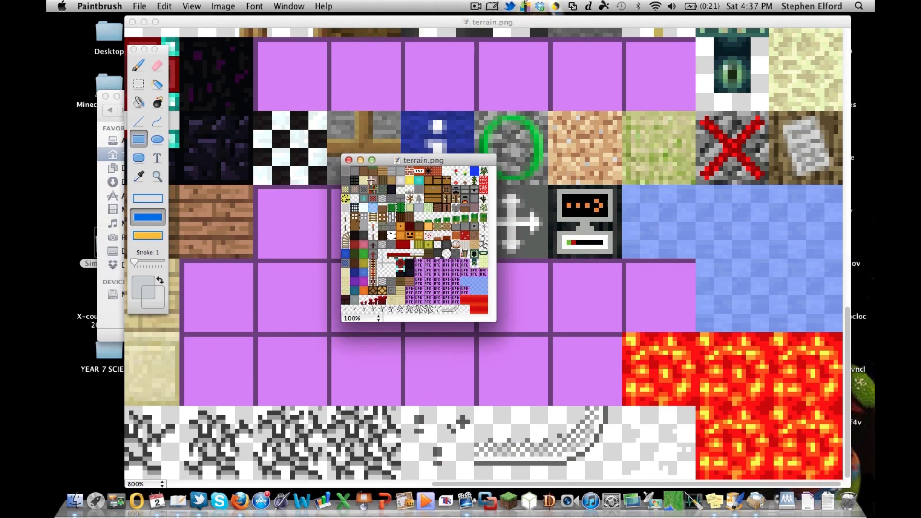
pyautogui.moveTo(384, 164); pyautogui.dragTo(222, 60)
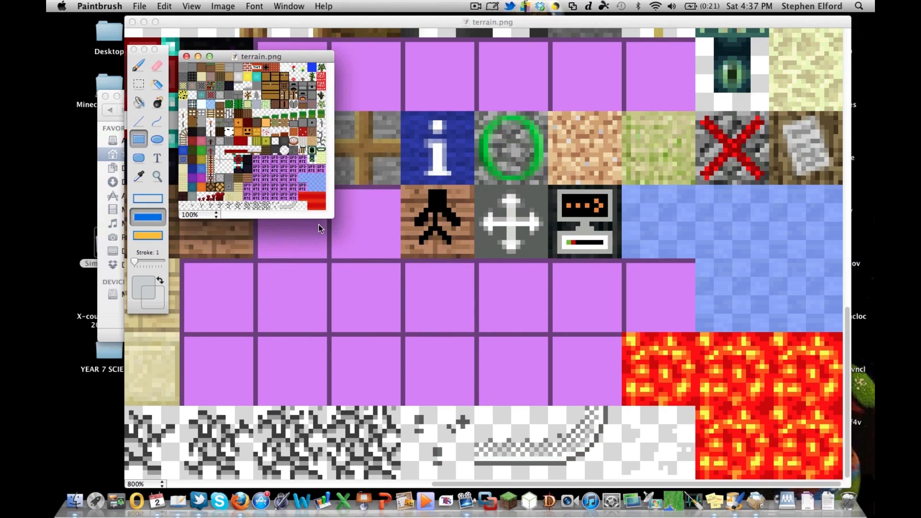
pyautogui.moveTo(332, 218); pyautogui.dragTo(795, 464)
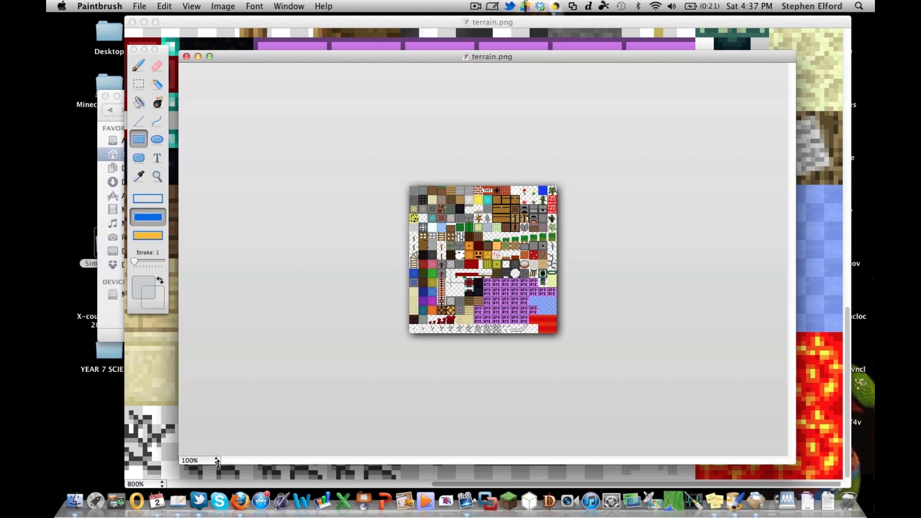
pyautogui.click(200, 460)
pyautogui.click(195, 454)
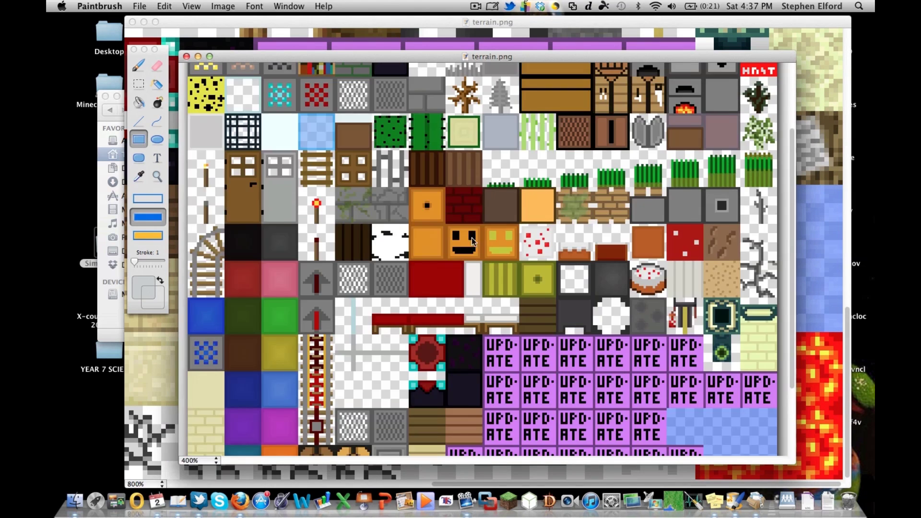
pyautogui.moveTo(522, 57); pyautogui.dragTo(222, 44)
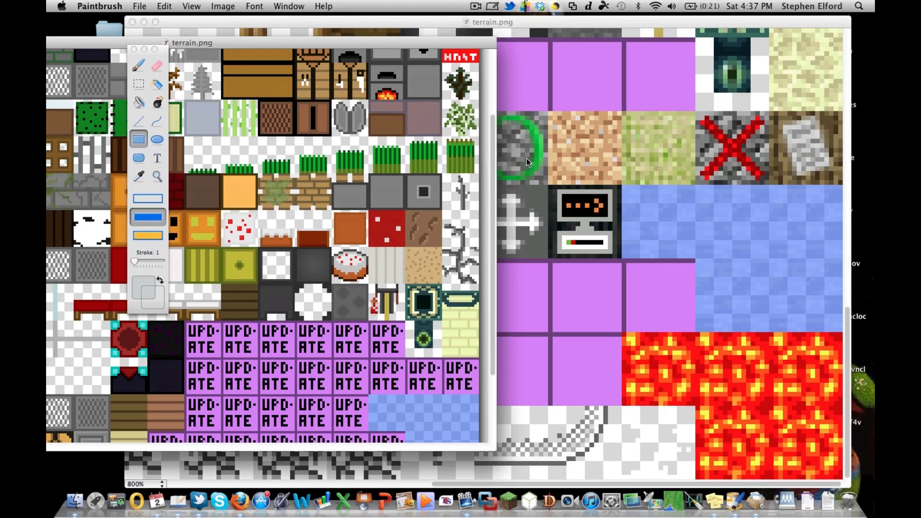
pyautogui.moveTo(364, 39); pyautogui.dragTo(121, 44)
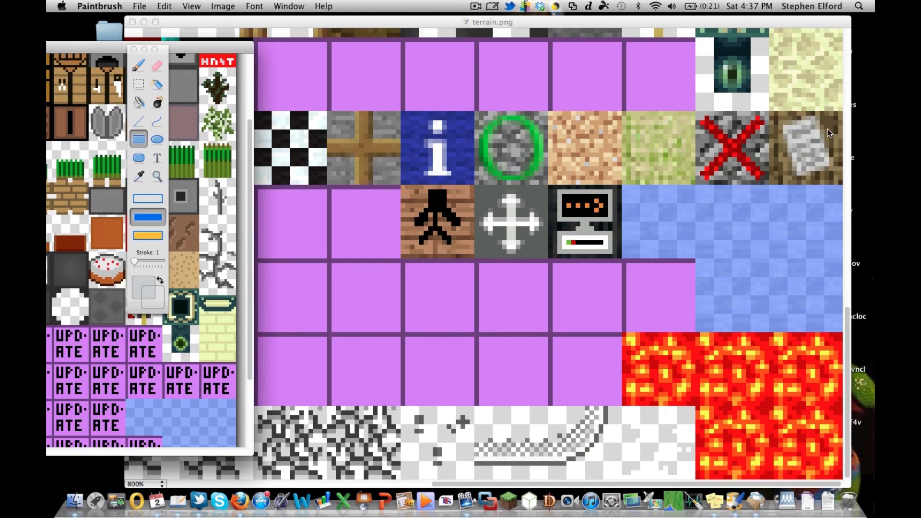
pyautogui.doubleClick(78, 45)
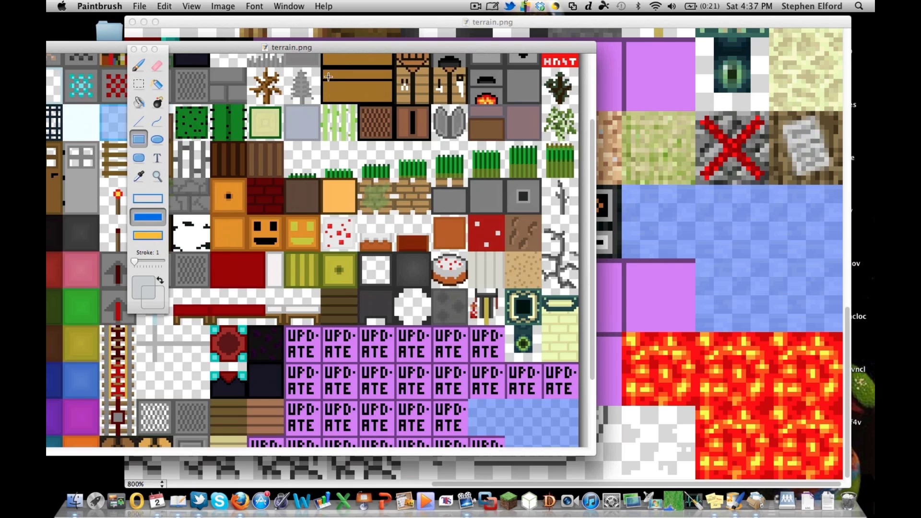
pyautogui.moveTo(241, 47); pyautogui.dragTo(217, 62)
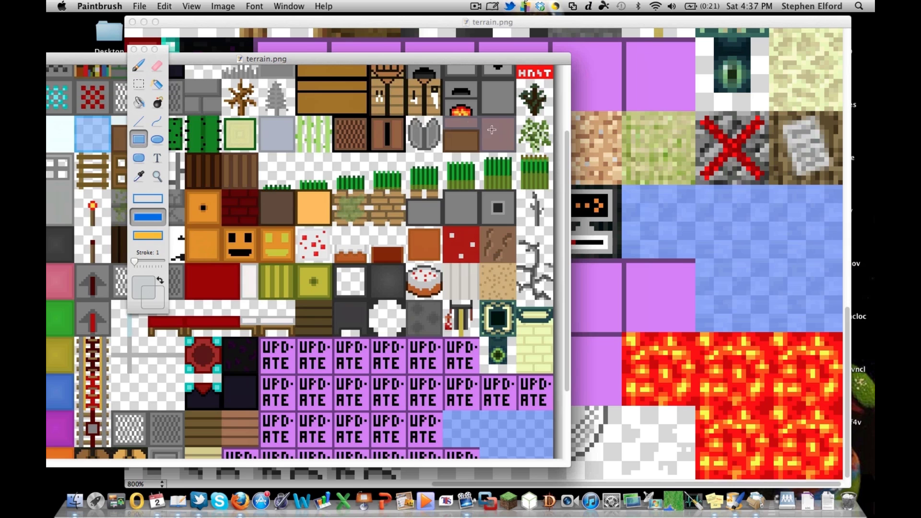
pyautogui.moveTo(238, 60); pyautogui.dragTo(376, 55)
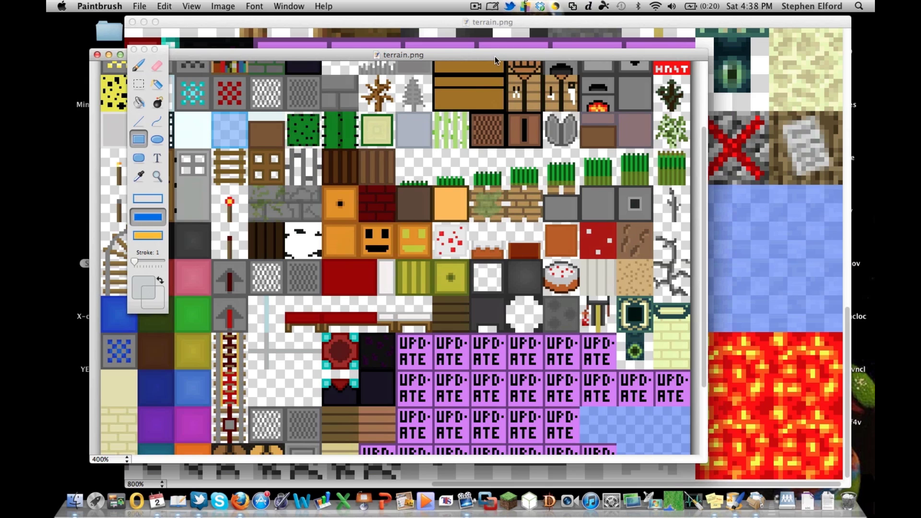
pyautogui.moveTo(494, 56); pyautogui.dragTo(408, 151)
# Step: Zoom the first texture sheet to 400% and place both windows side by side
pyautogui.click(632, 153)
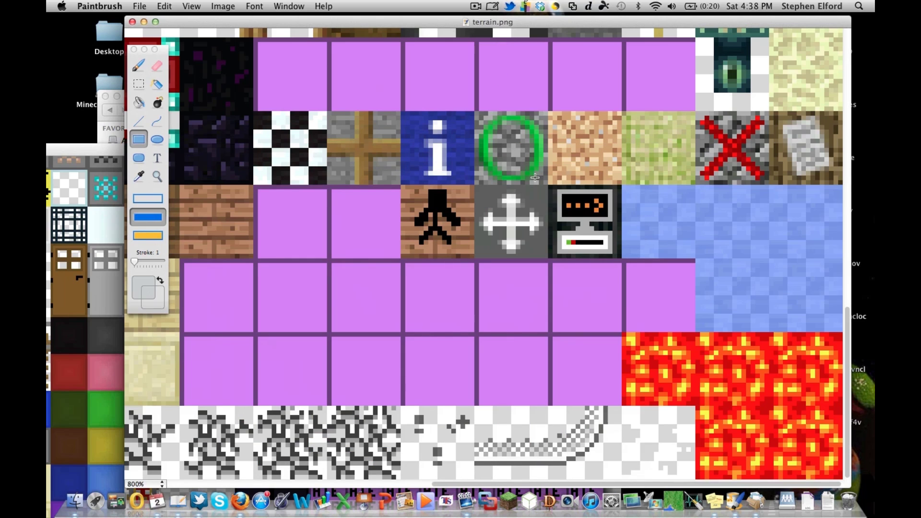
pyautogui.click(159, 484)
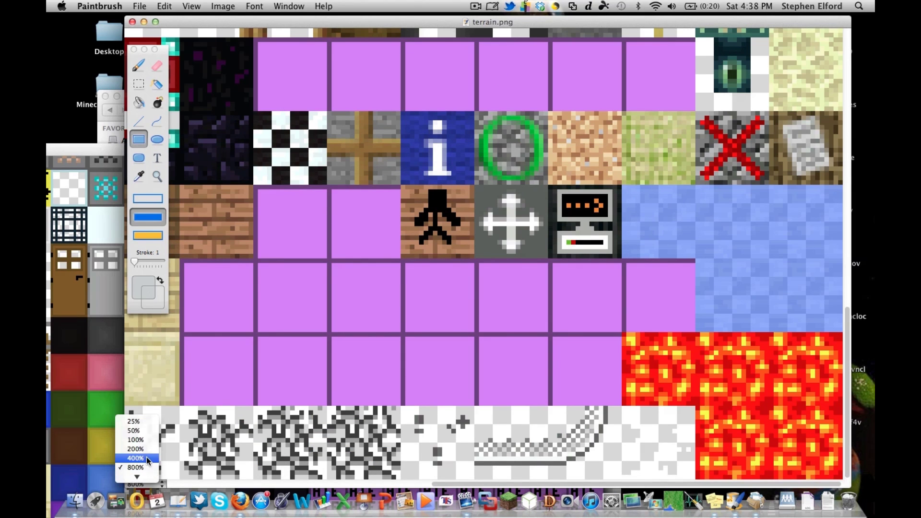
pyautogui.click(145, 458)
pyautogui.moveTo(297, 23); pyautogui.dragTo(482, 19)
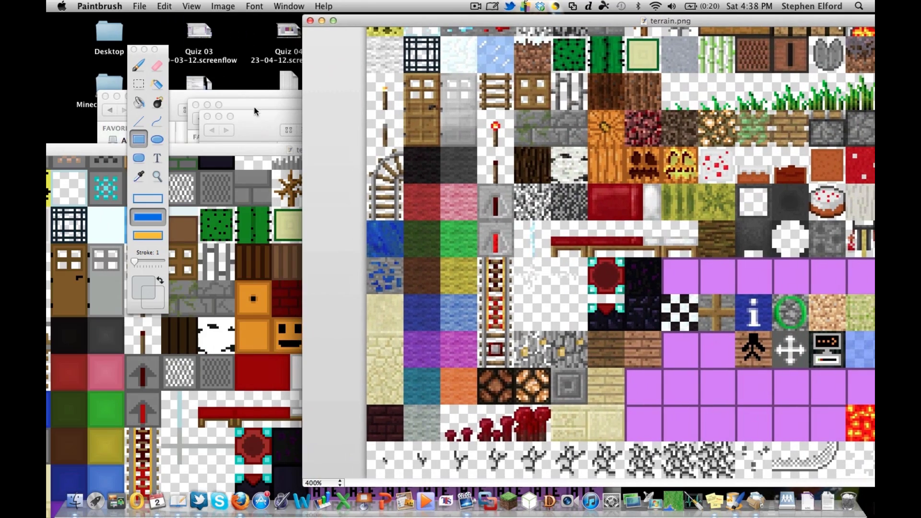
pyautogui.moveTo(219, 150); pyautogui.dragTo(413, 25)
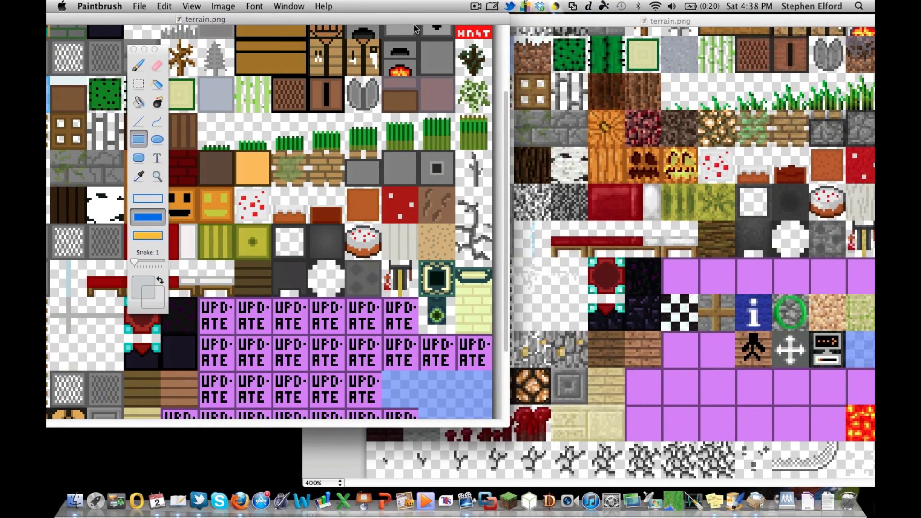